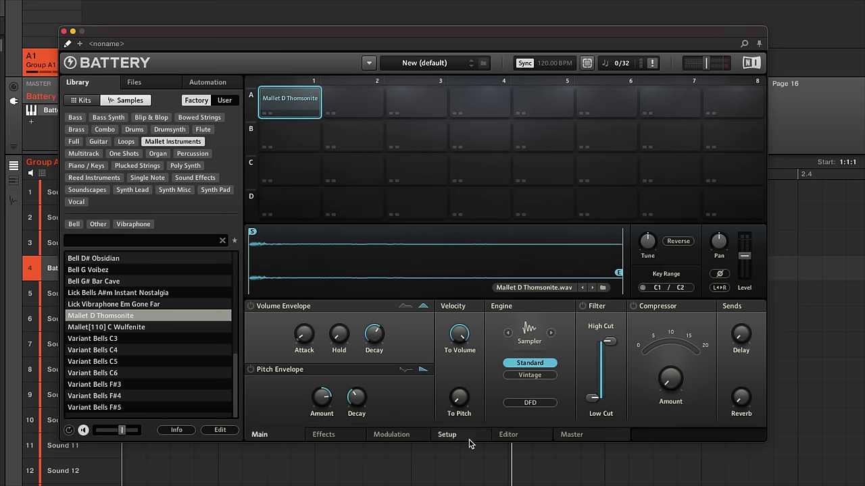
Browse the factory kits and load the Aerial Kit into the cell matrix
click(448, 436)
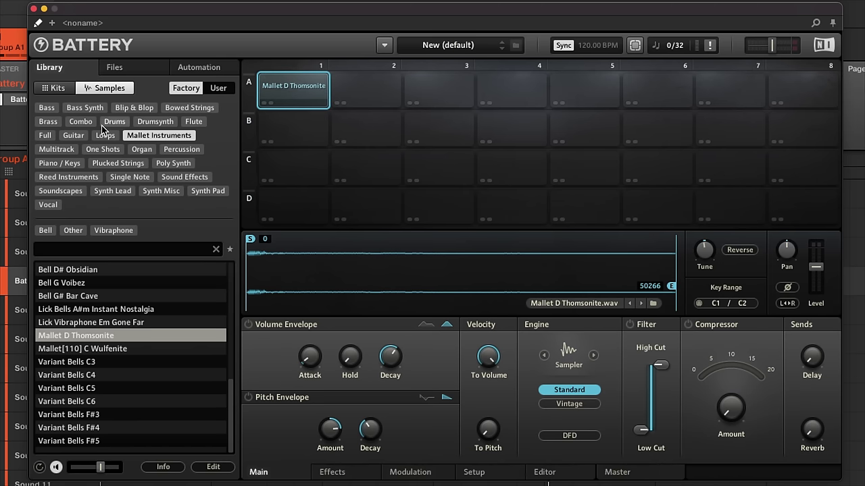
right_click(365, 84)
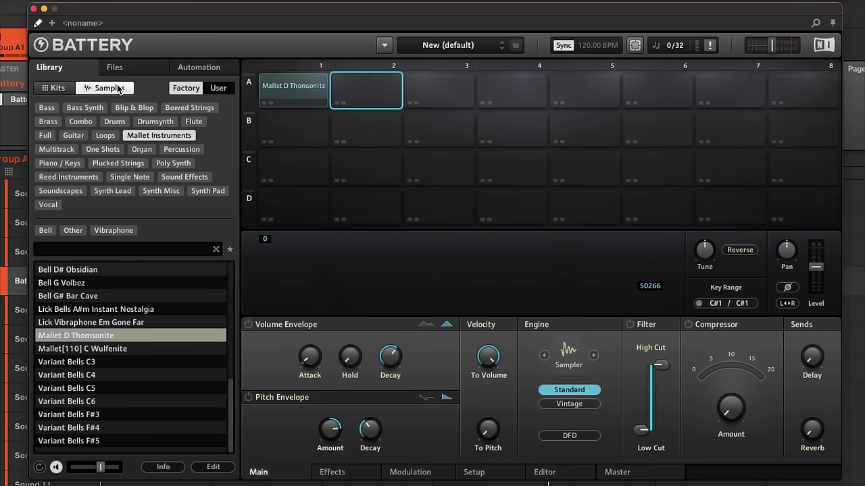
click(55, 89)
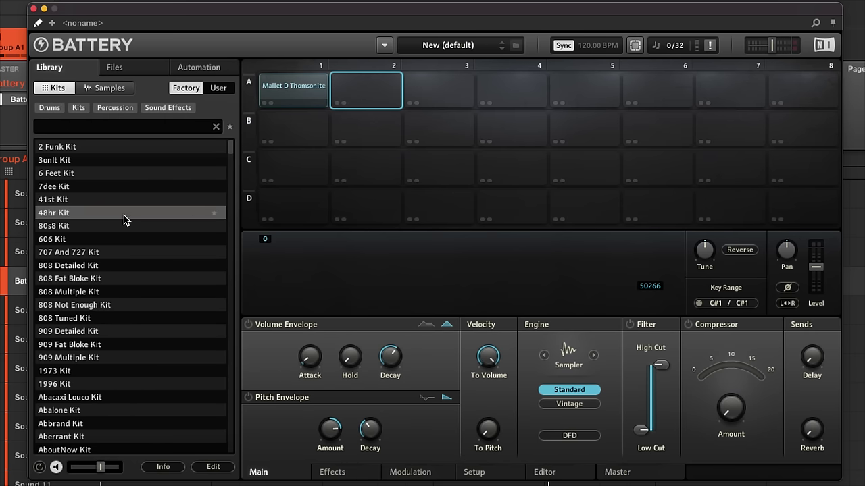
scroll(100, 295, down, 7)
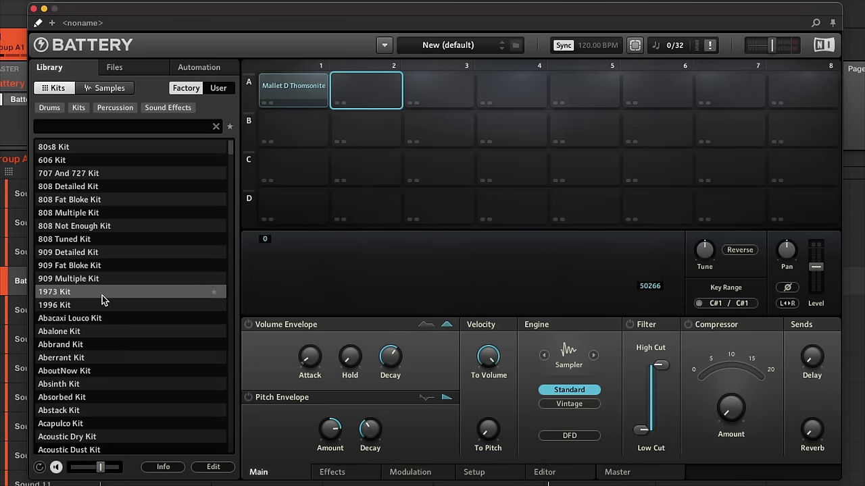
double_click(70, 319)
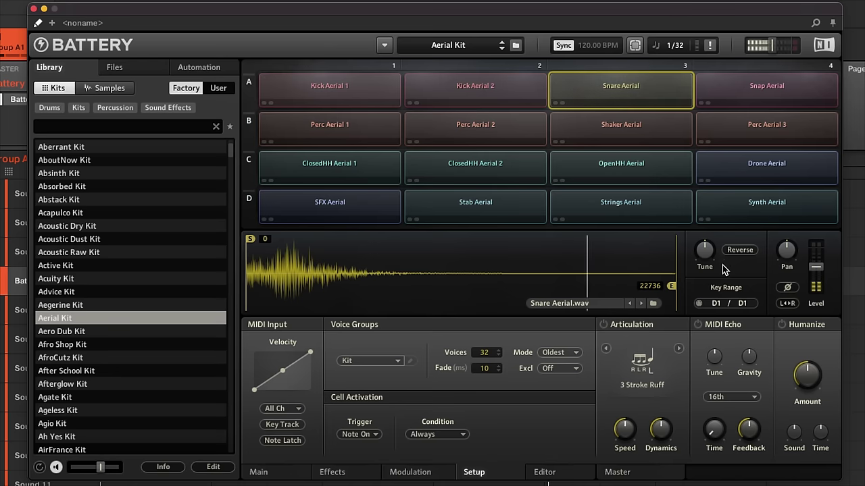
Copy the Snare Aerial cell onto the Perc Aerial 3 cell, replacing its contents
click(755, 95)
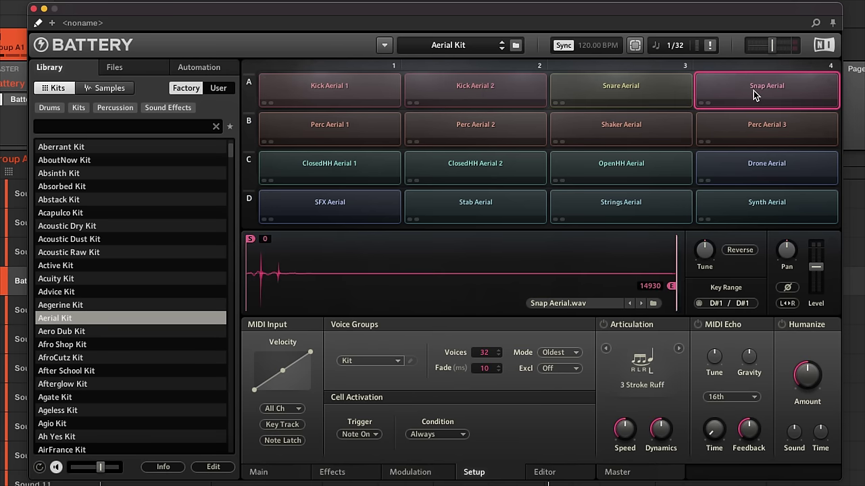
click(755, 132)
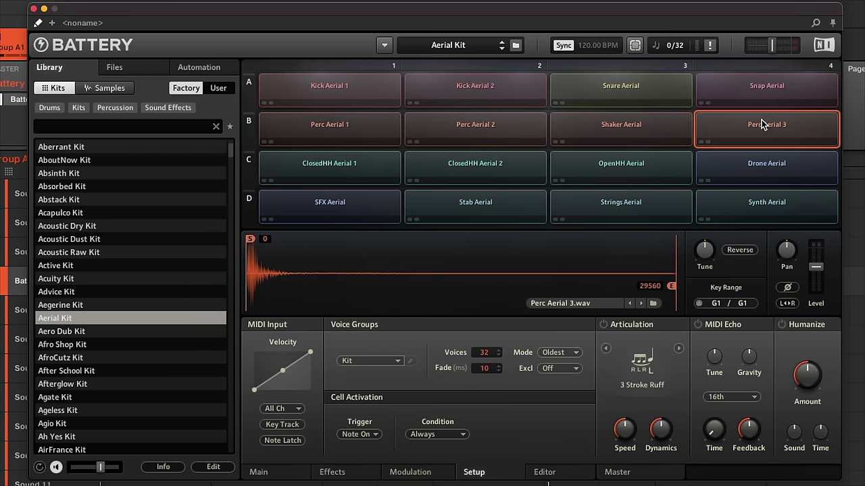
right_click(668, 97)
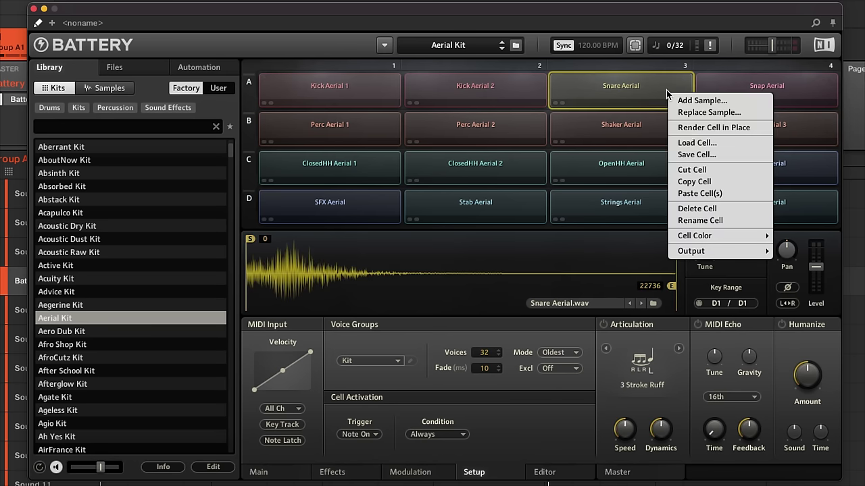
click(693, 182)
right_click(774, 119)
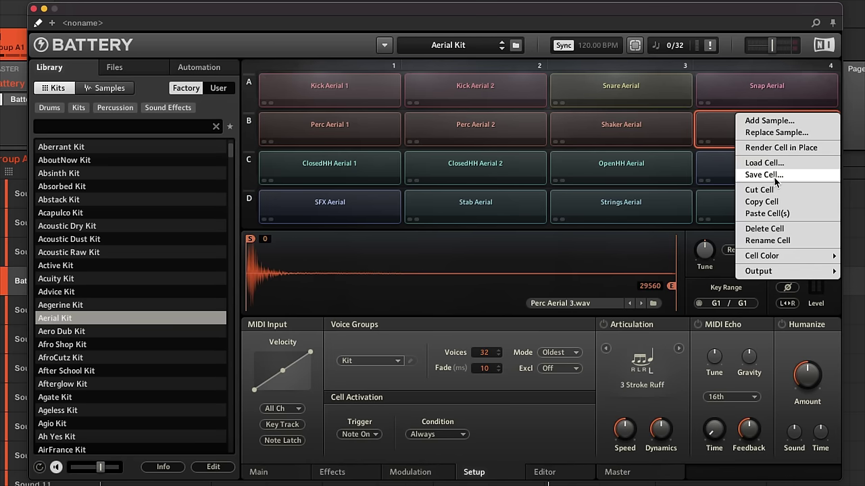
click(780, 213)
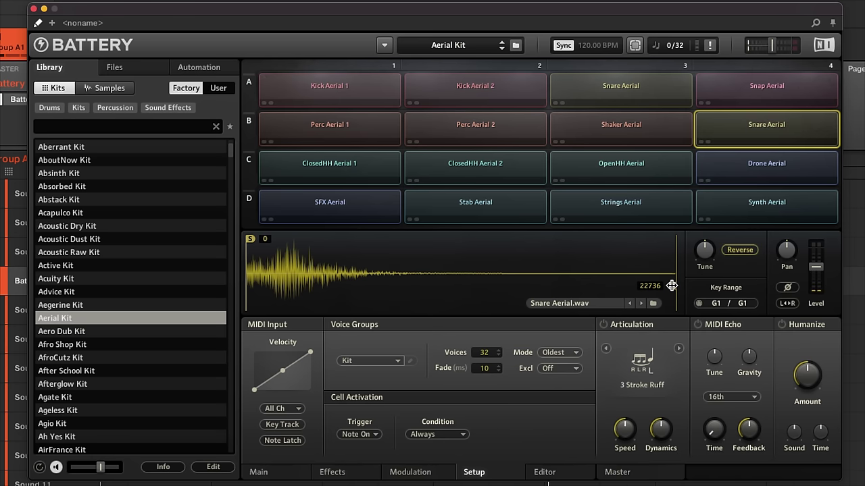
Shorten the copied snare by moving its sample end point to about 40 percent of the waveform
drag(667, 286, 412, 297)
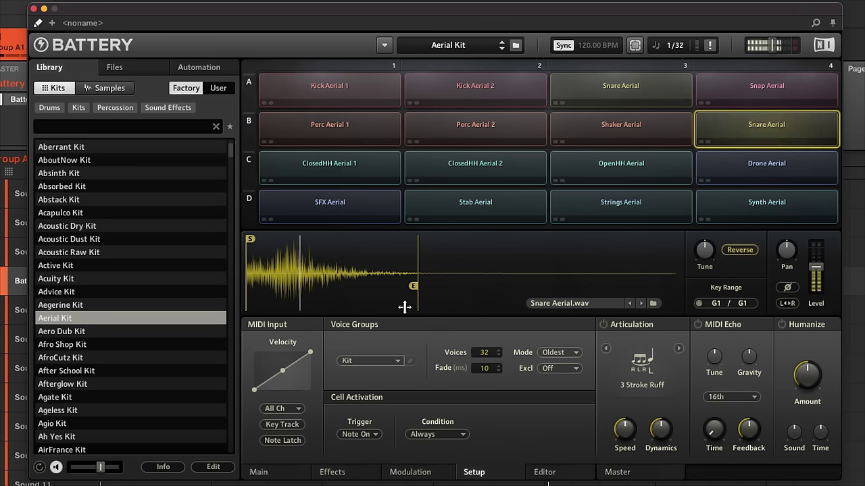
mouse_move(710, 254)
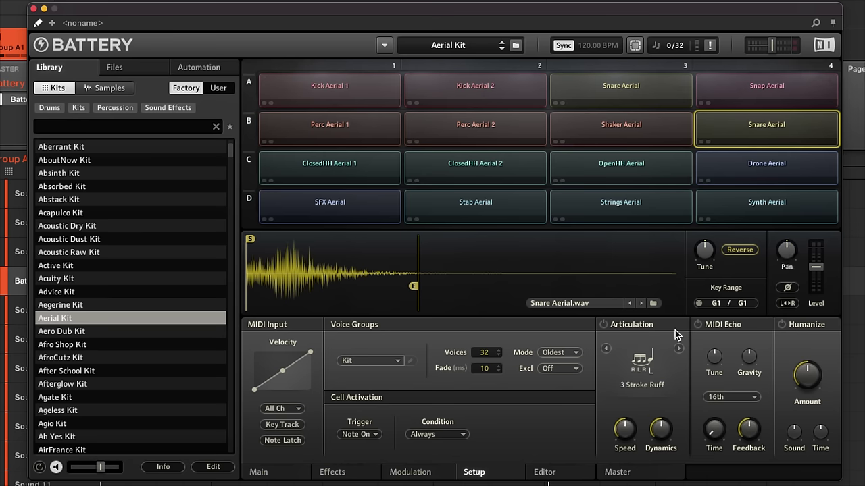
Raise the reverb send of the original Snare Aerial cell and increase the size of the master reverb
click(635, 473)
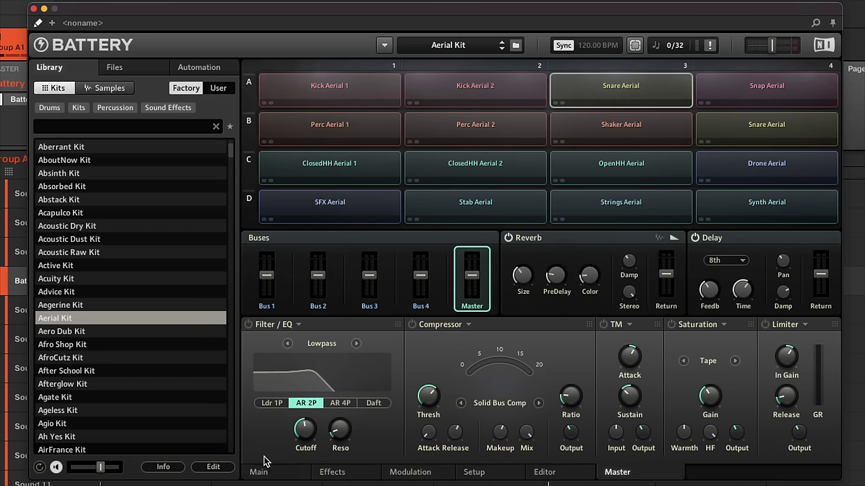
click(275, 476)
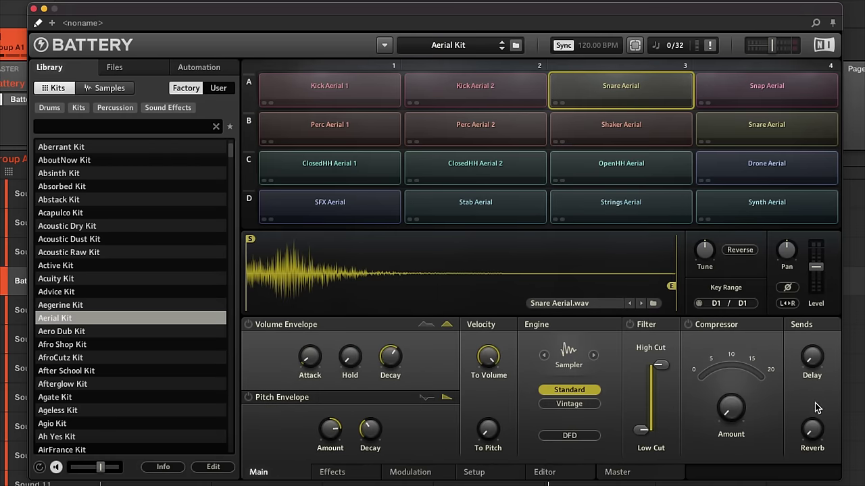
drag(814, 433, 812, 416)
click(625, 475)
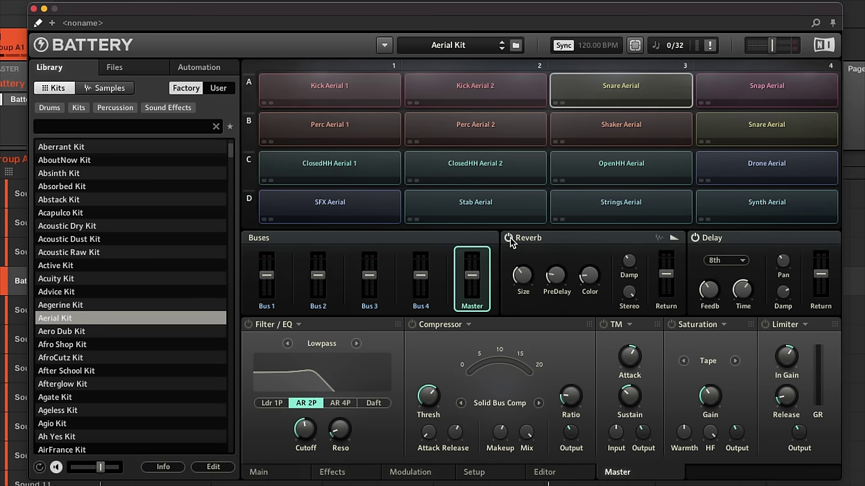
click(509, 238)
mouse_move(747, 291)
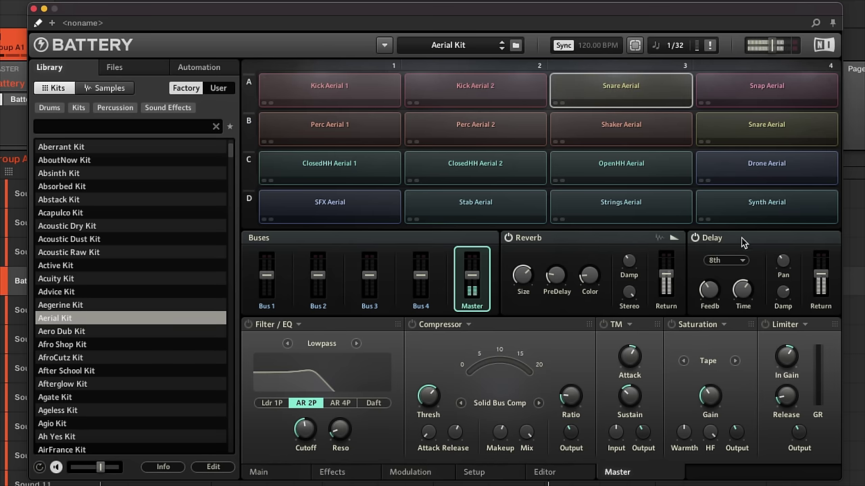
Audition Kick Aerial 1 and Snare Aerial to compare their delay and reverb sends
click(360, 96)
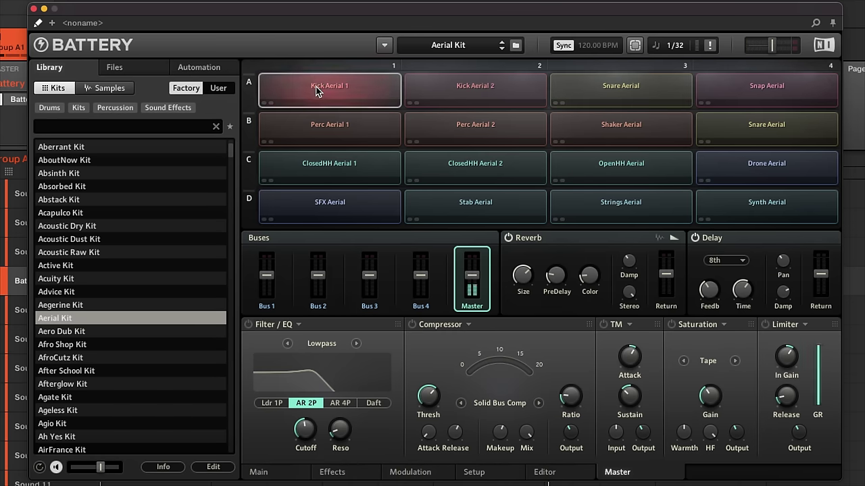
click(277, 476)
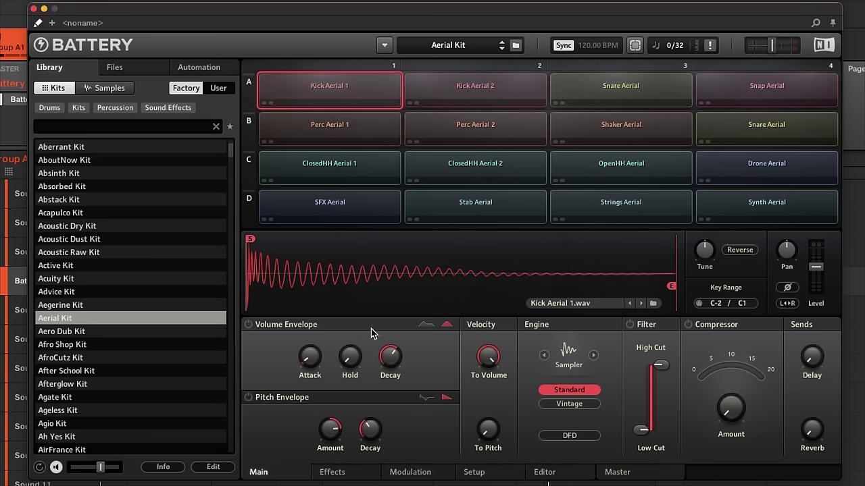
click(631, 103)
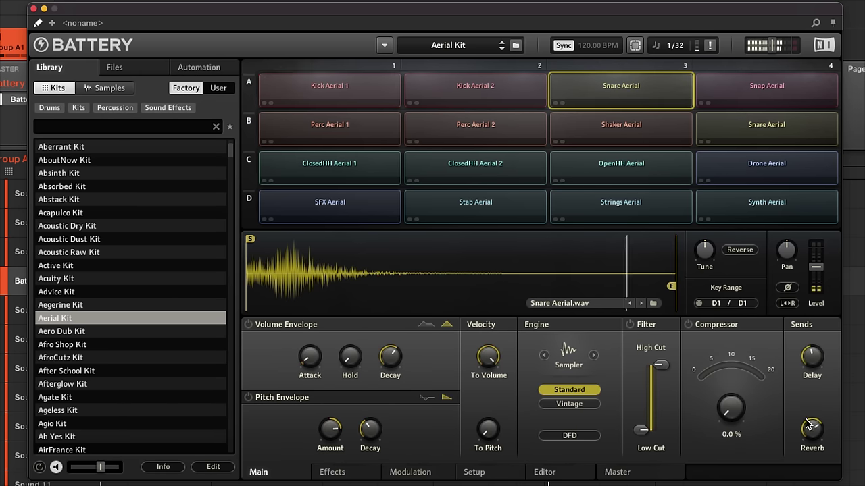
click(342, 82)
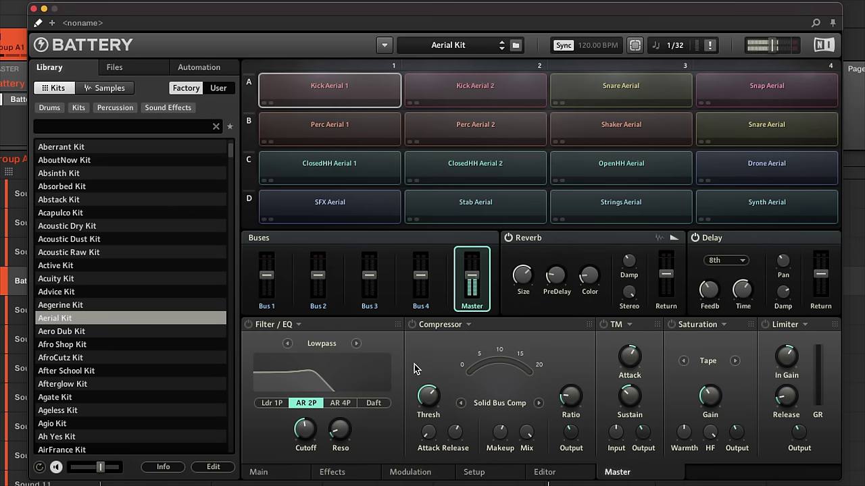
Raise the lowpass cutoff of the Master bus Filter/EQ, leaving the effect switched off
click(248, 325)
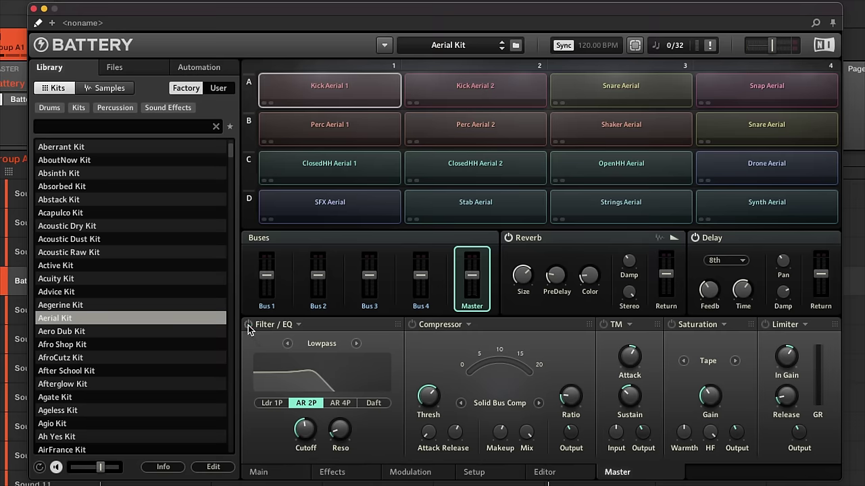
click(248, 325)
mouse_move(295, 433)
drag(305, 434, 304, 412)
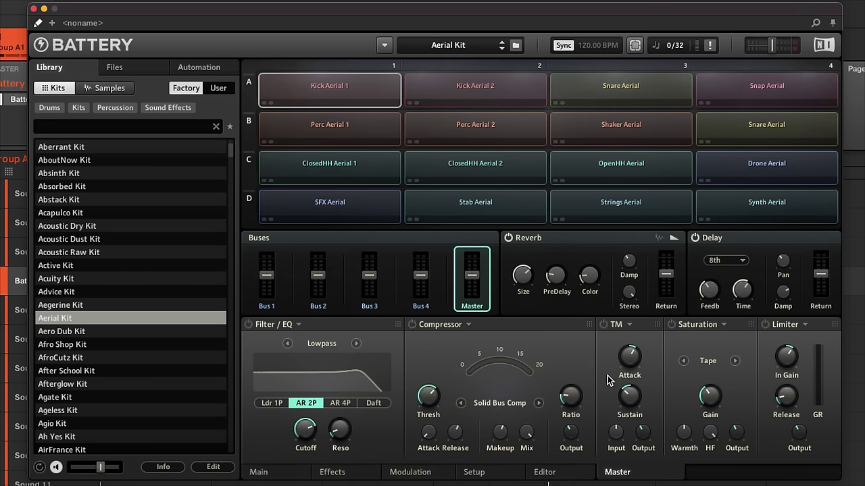
Look at the factory presets offered for the Master bus TM effect
click(629, 325)
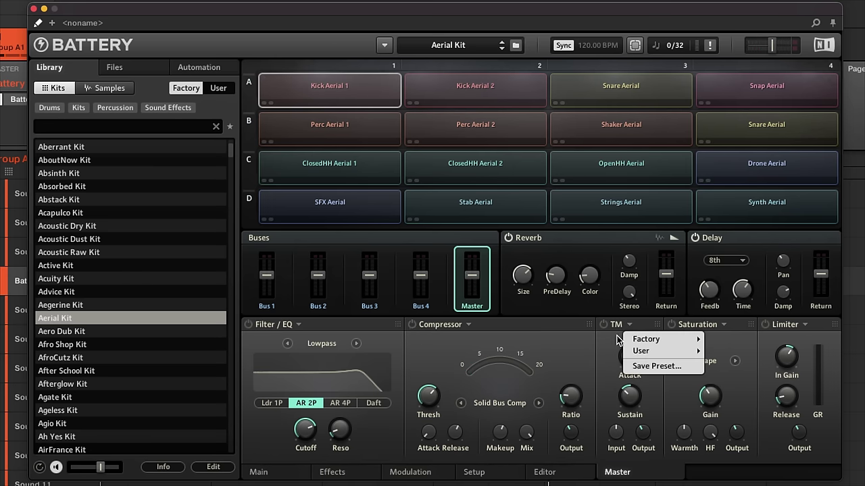
mouse_move(661, 343)
click(659, 339)
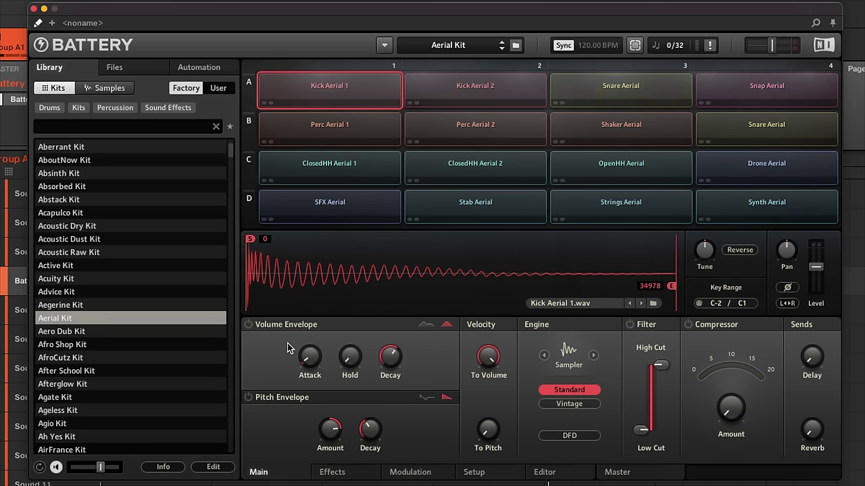
Load the Aero Dub Kit and try a longer volume envelope attack on Kick AeroDub, leaving the envelope switched off
mouse_move(357, 356)
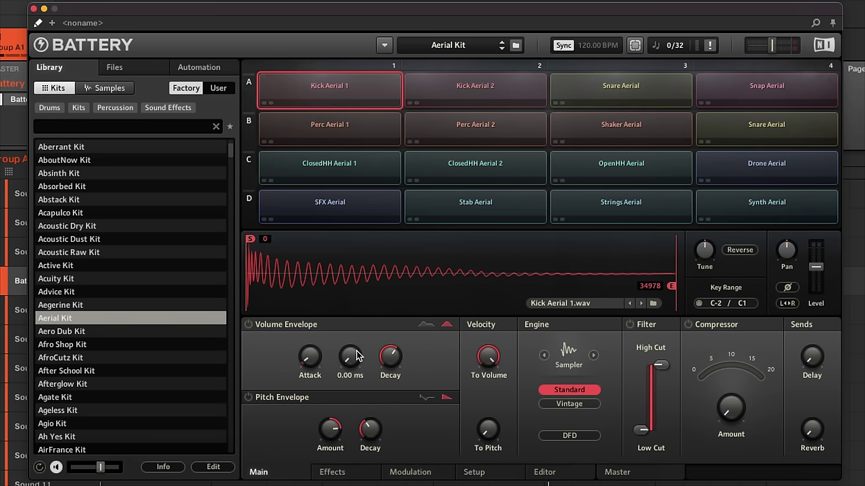
key(Down)
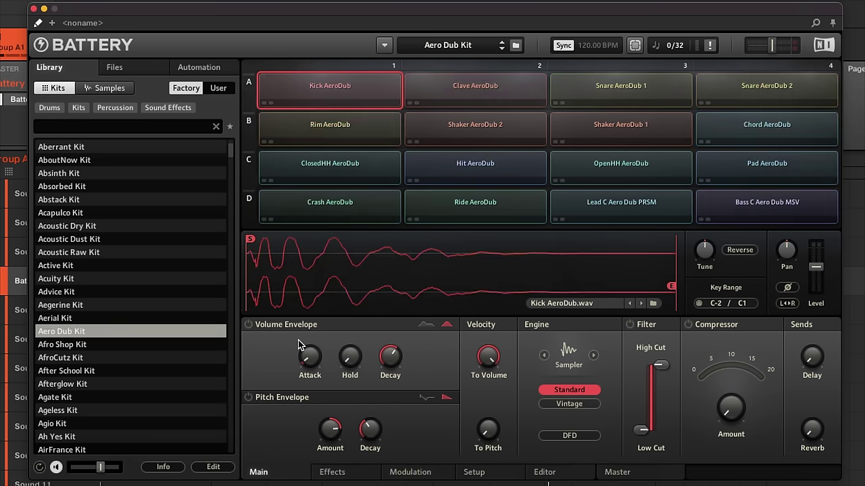
click(249, 325)
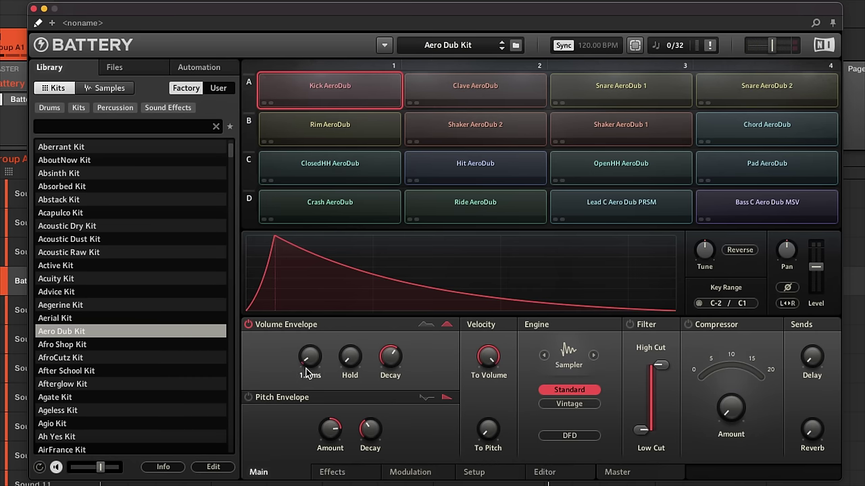
drag(312, 368, 397, 329)
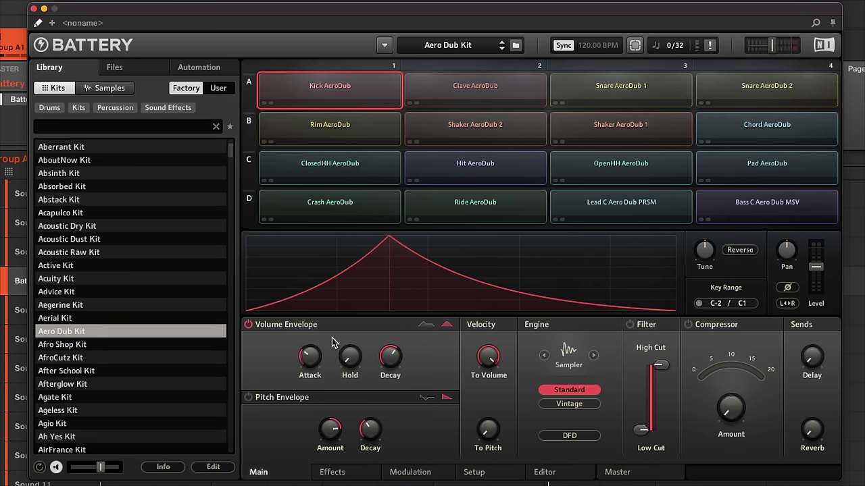
click(248, 325)
Audition the Pad AeroDub cell and set its volume envelope attack to about 440 ms
click(760, 165)
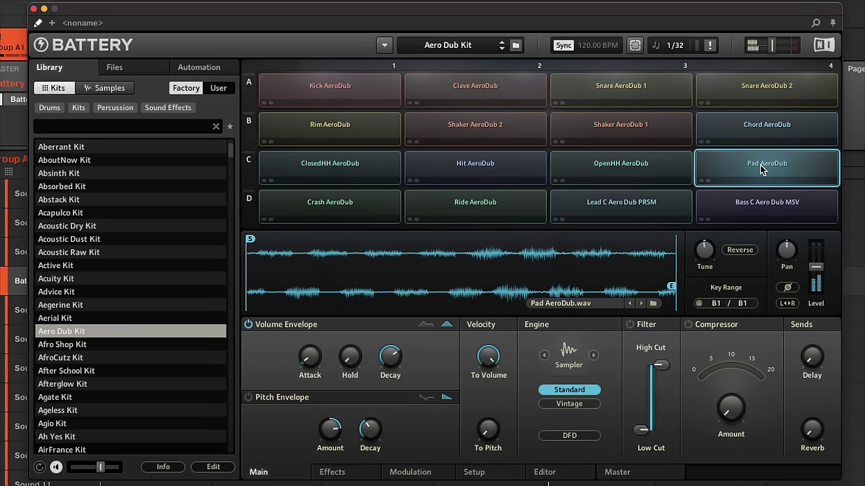
click(634, 46)
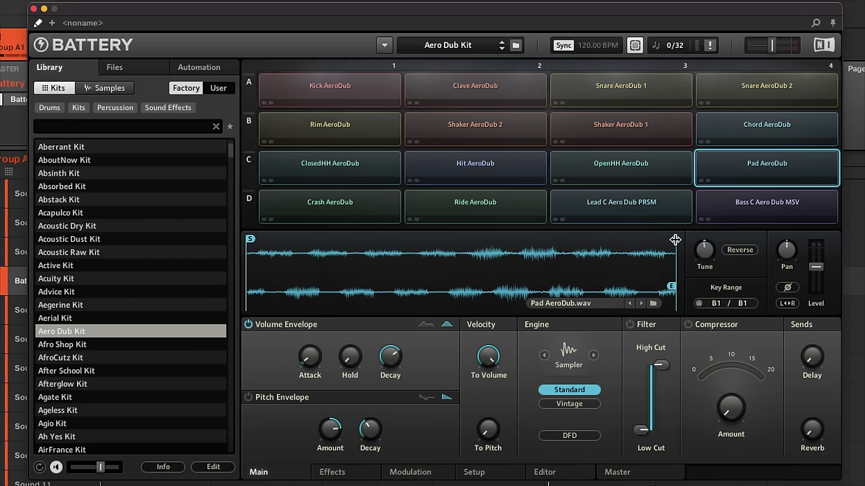
mouse_move(301, 369)
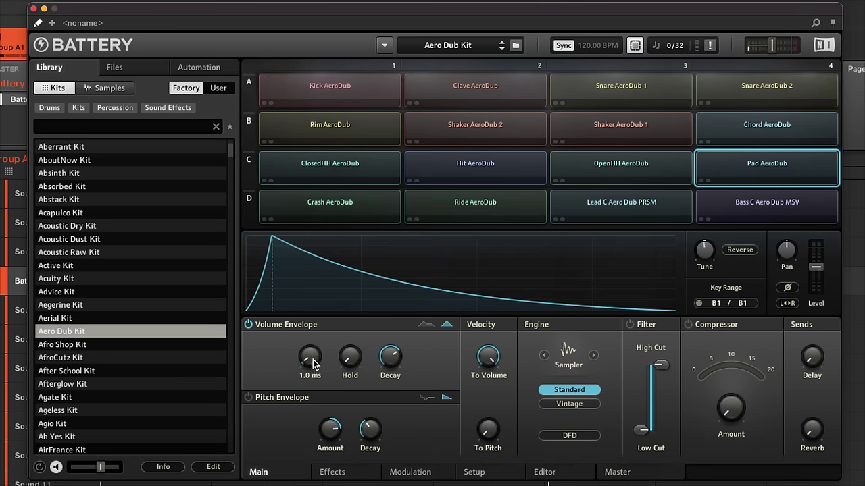
drag(301, 368, 315, 311)
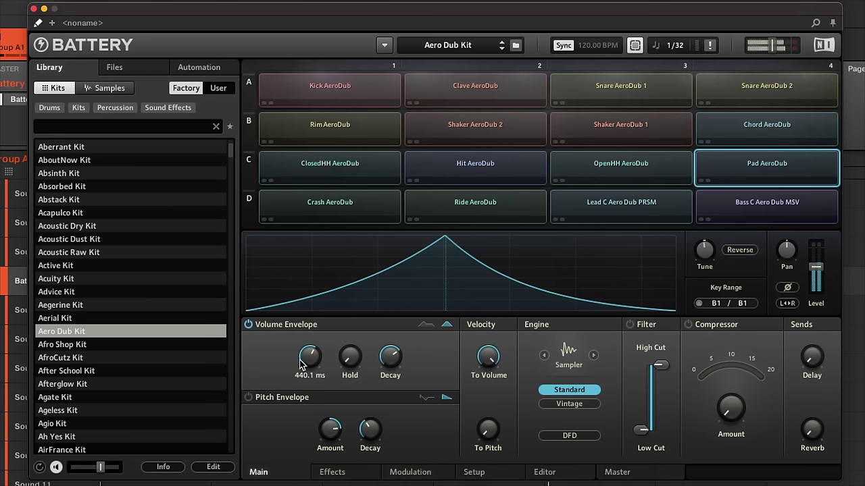
Shorten the volume envelope decay of Pad AeroDub to about 340 ms
click(393, 358)
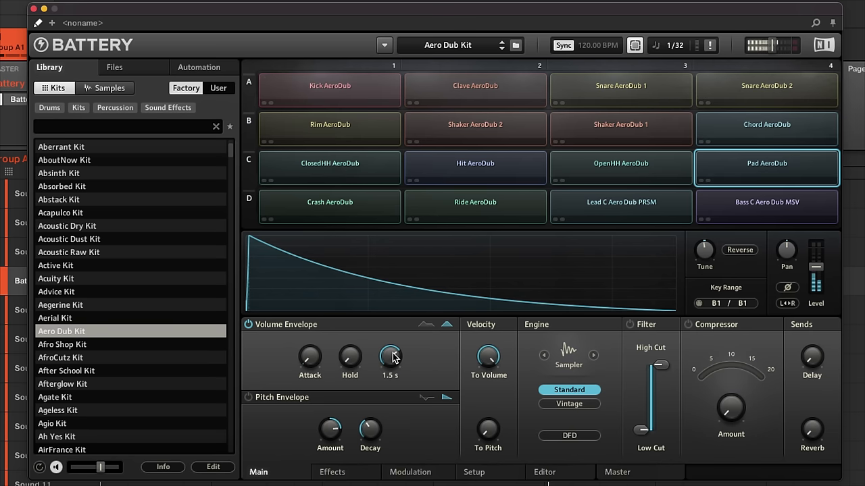
drag(393, 358, 393, 362)
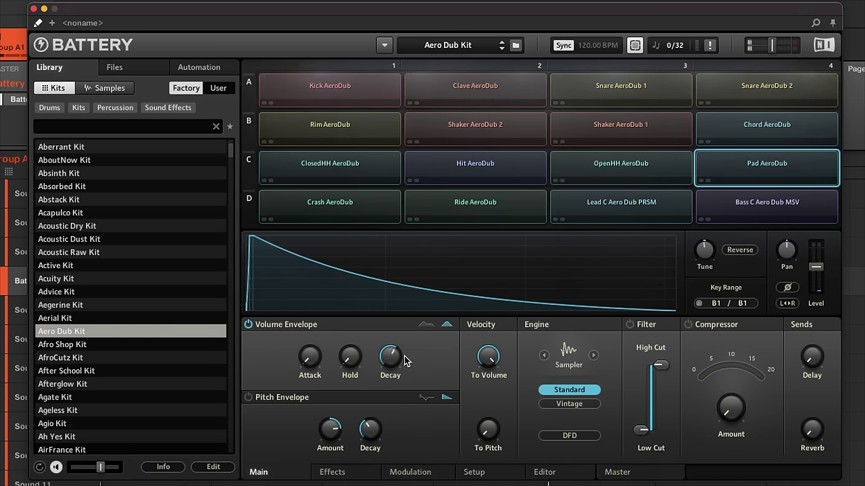
drag(393, 357, 394, 362)
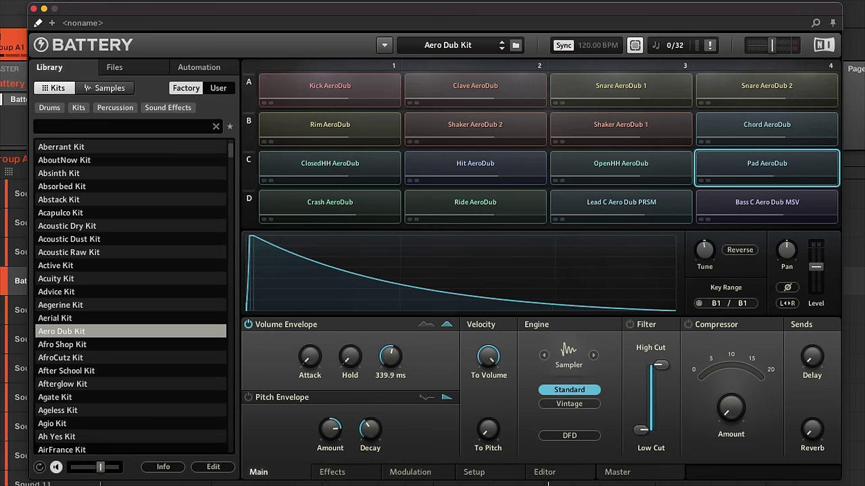
Switch the Pad AeroDub volume envelope to the type with Attack, Hold, Decay, Sustain and Release
click(428, 324)
mouse_move(267, 371)
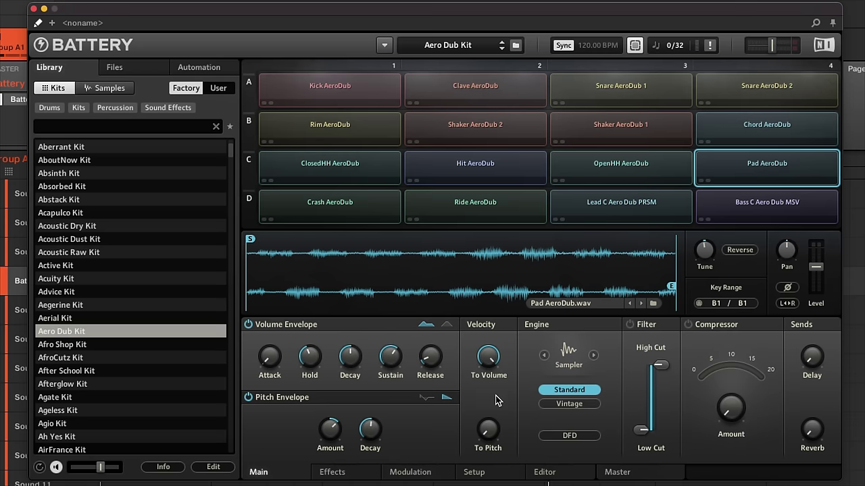
Try raising the velocity-to-pitch amount on the ClosedHH AeroDub cell
mouse_move(496, 376)
mouse_move(493, 425)
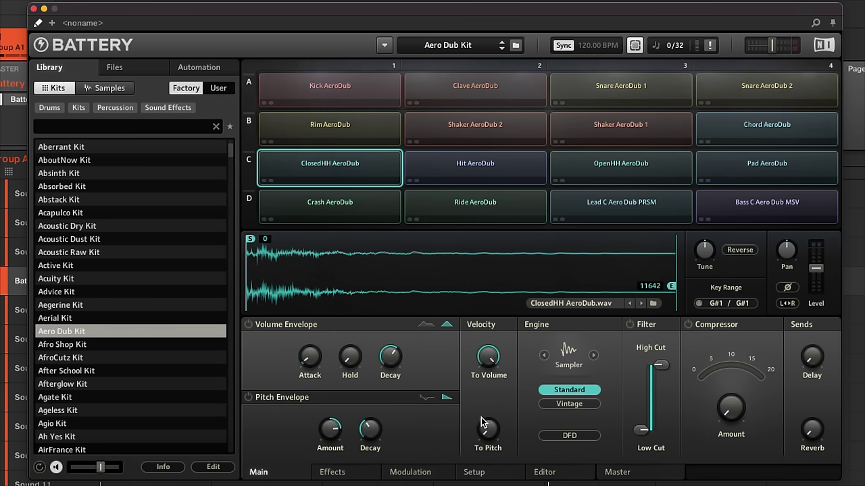
drag(488, 429, 487, 419)
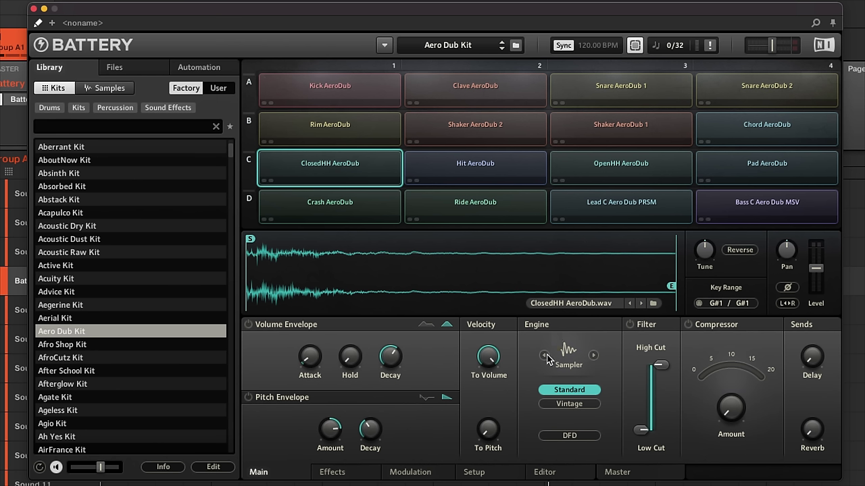
Try the Vintage engine on ClosedHH AeroDub with a look at its S1200 and MP-60 modes, and undo the change
click(575, 409)
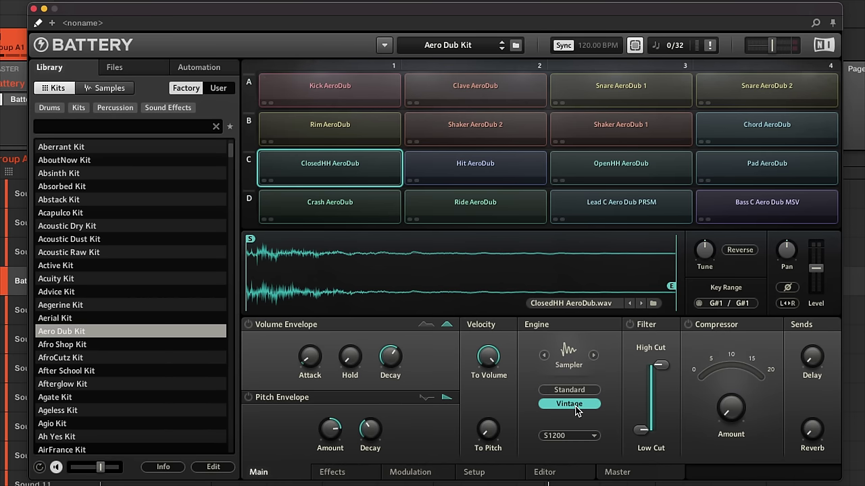
click(593, 436)
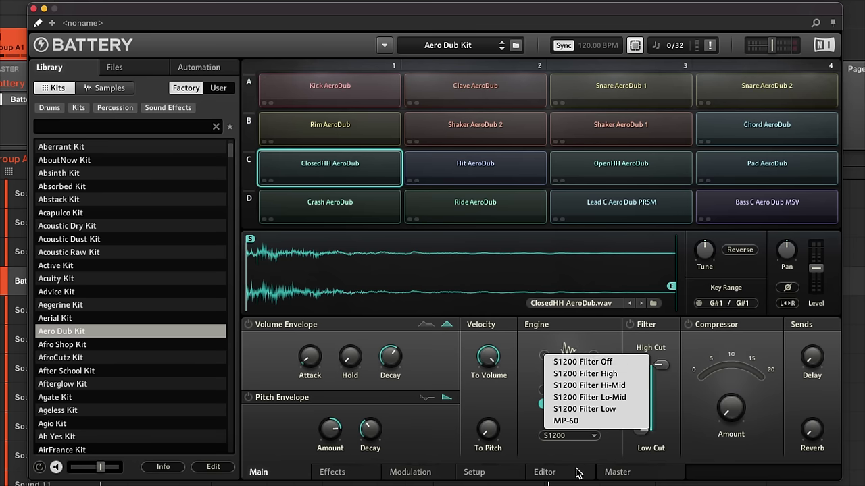
key(super+z)
key(super+z)
Turn on the filter for the Pad AeroDub cell in row D and try its High Cut and Low Cut
click(629, 325)
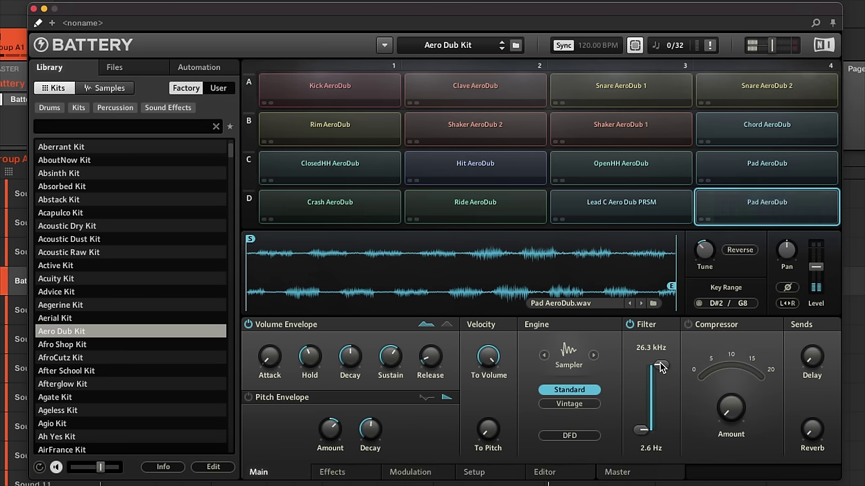
mouse_move(660, 365)
mouse_down()
mouse_move(660, 397)
mouse_move(660, 364)
mouse_up()
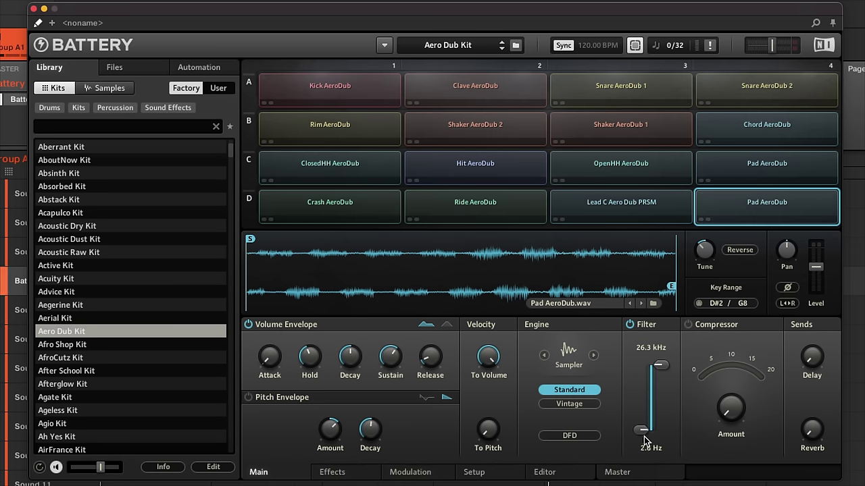
mouse_move(641, 430)
mouse_down()
mouse_move(642, 387)
mouse_move(641, 430)
mouse_up()
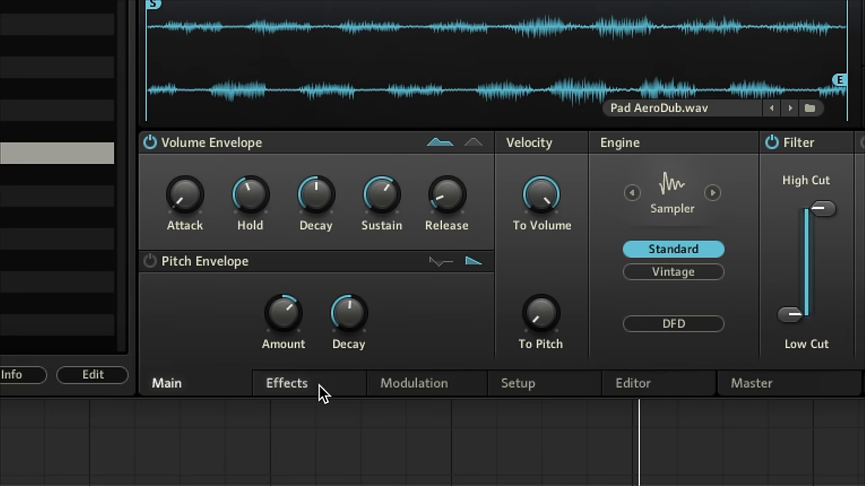
Set the LoFi effect on Hit AeroDub to 5.2 bits and try its Noise and Color amounts
click(352, 475)
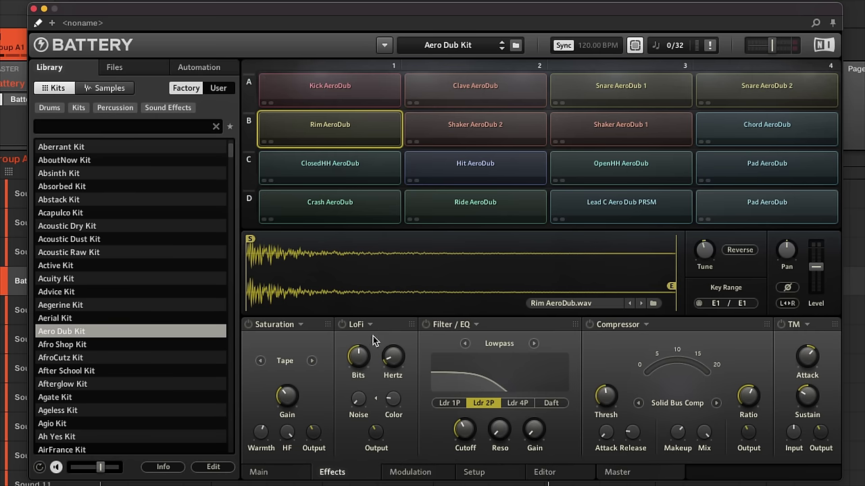
mouse_move(362, 360)
drag(358, 357, 354, 370)
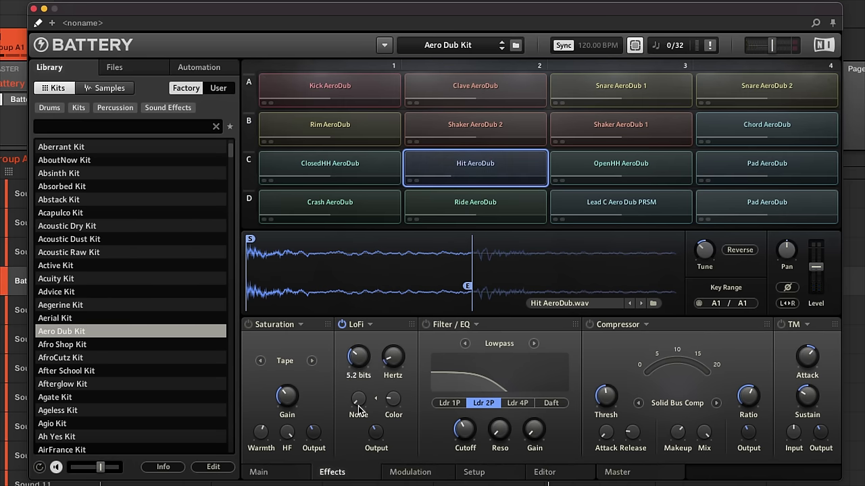
drag(358, 410, 391, 409)
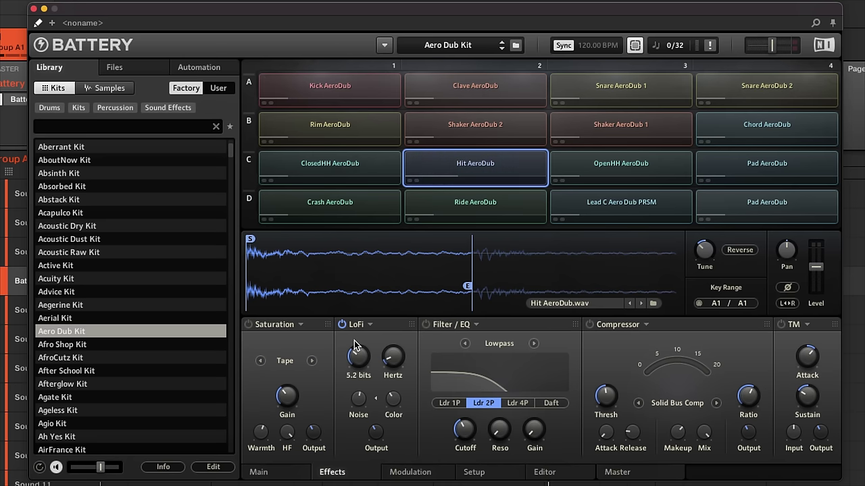
Try the Lowpass Filter/EQ effect on Hit AeroDub and switch it off again
click(426, 325)
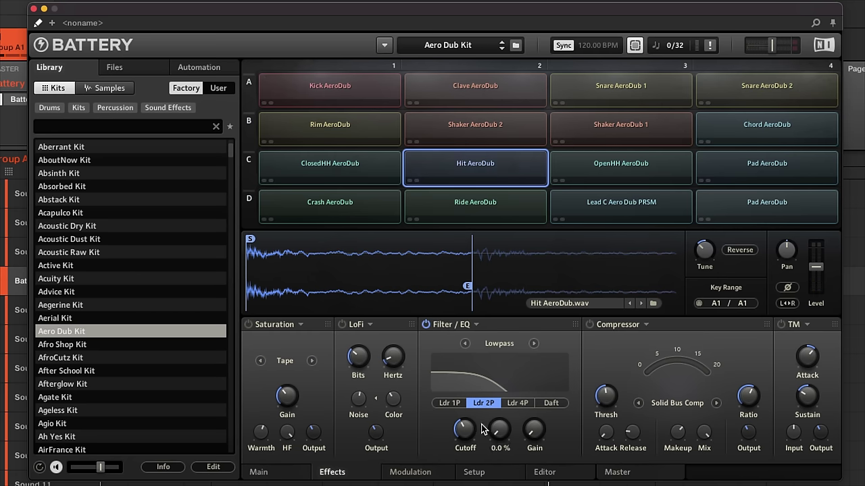
click(427, 324)
Show the modulation settings and look at the LFO 1 waveform of Lead G Agate in the Agate Kit
click(433, 473)
click(321, 356)
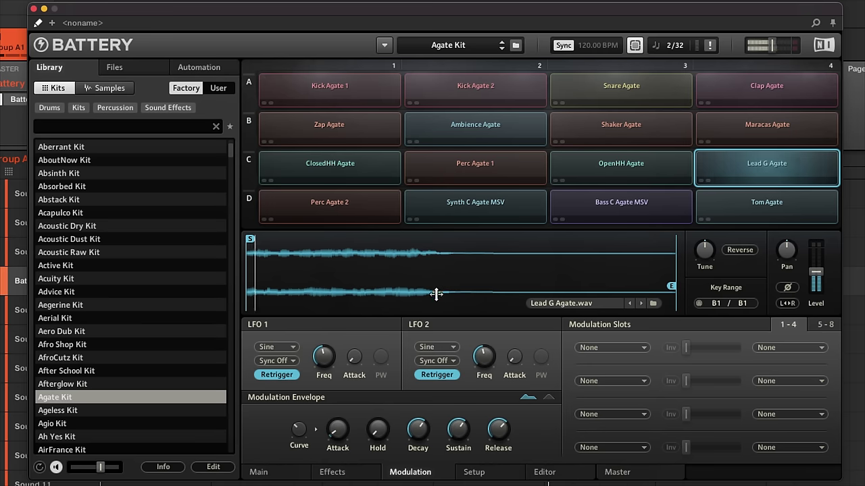
mouse_move(318, 336)
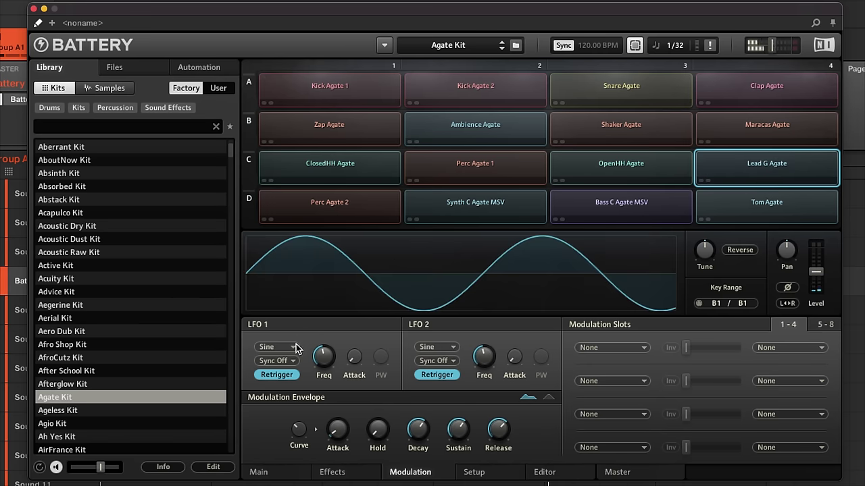
Try the Saw, Pulse and Random waveforms on LFO 1 of Lead G Agate and return it to Sine
click(295, 347)
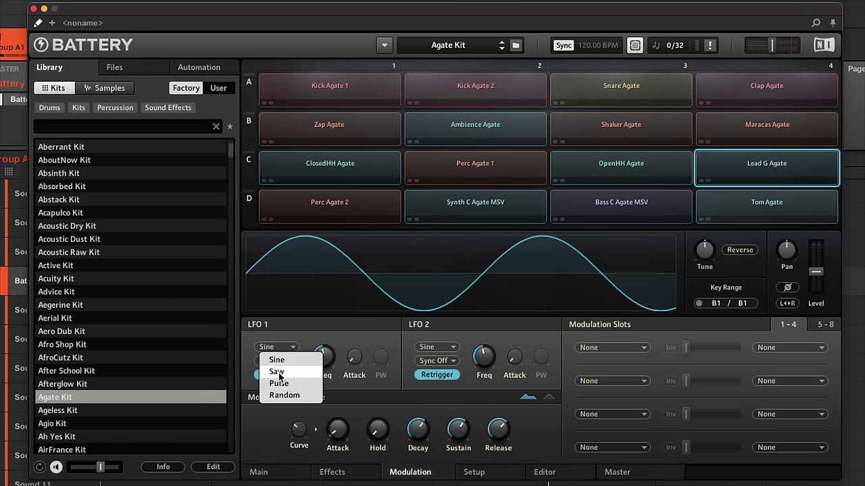
click(277, 371)
click(294, 348)
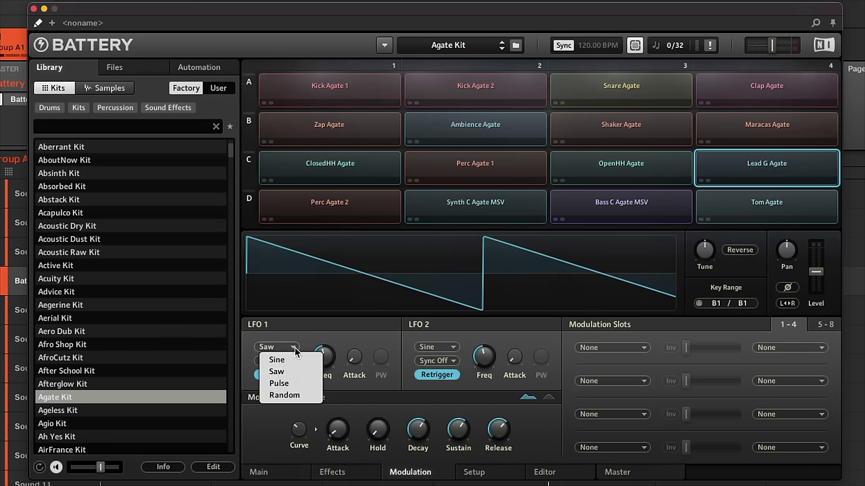
click(292, 383)
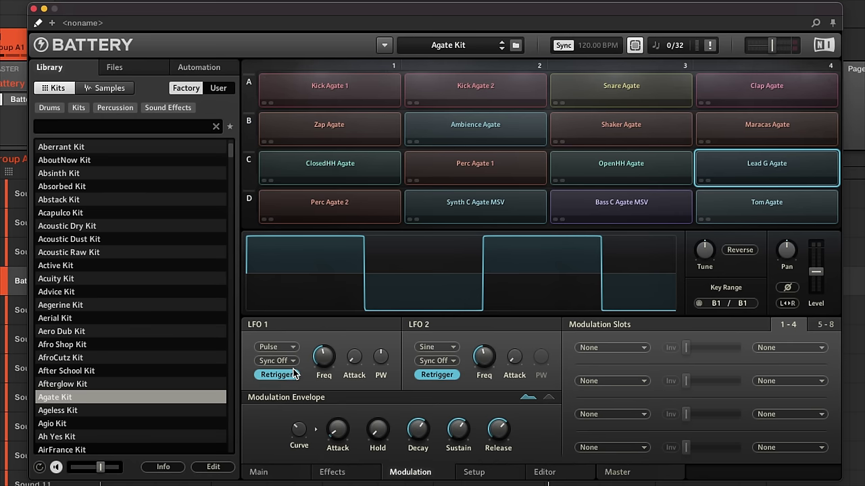
click(283, 348)
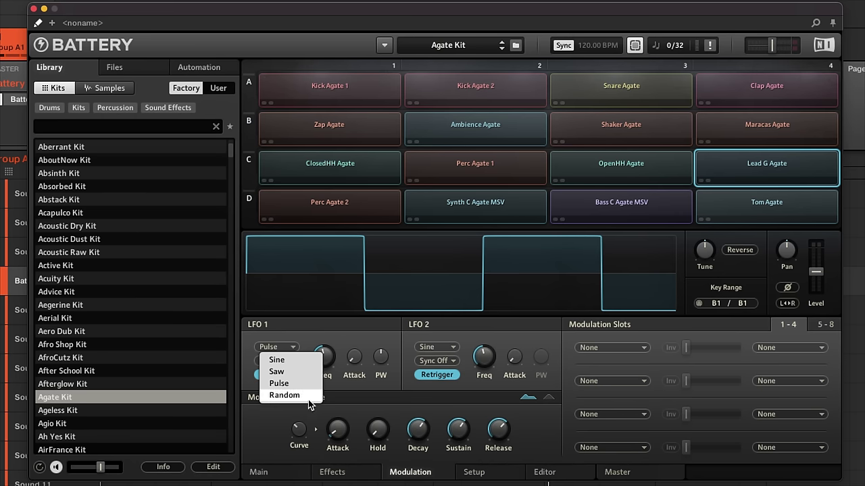
click(302, 400)
click(284, 347)
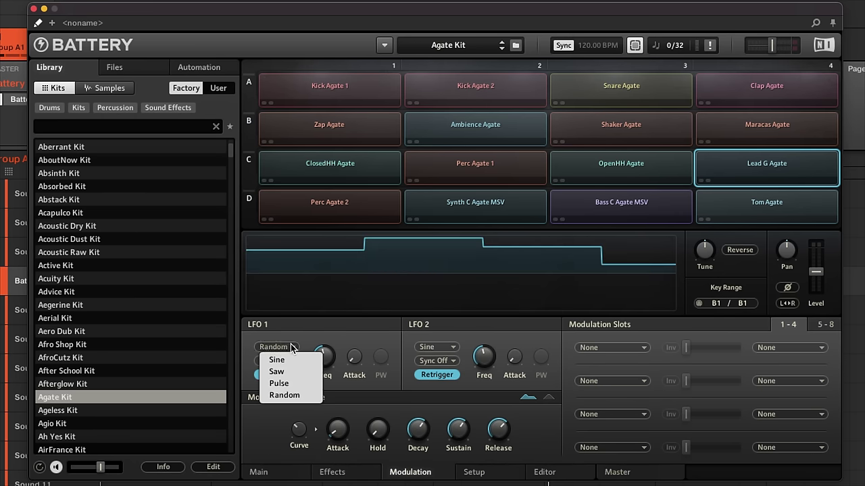
click(290, 363)
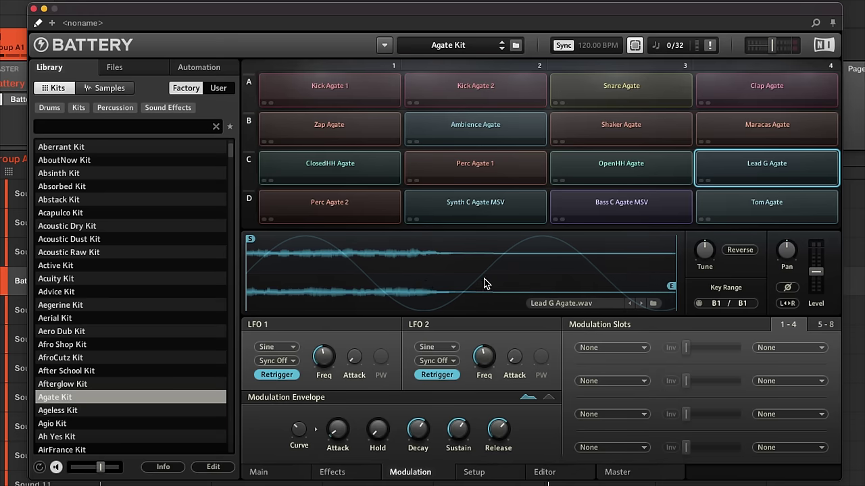
Route LFO 1 to Tune in the first modulation slot of Lead G Agate
click(644, 349)
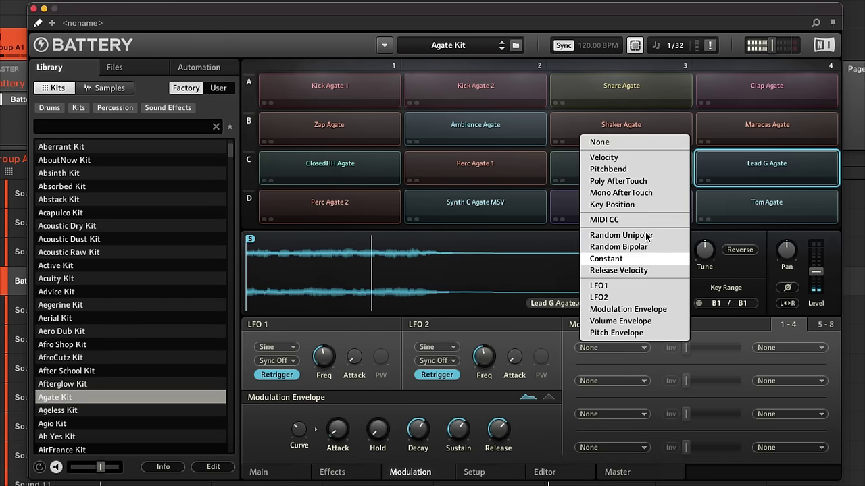
click(608, 285)
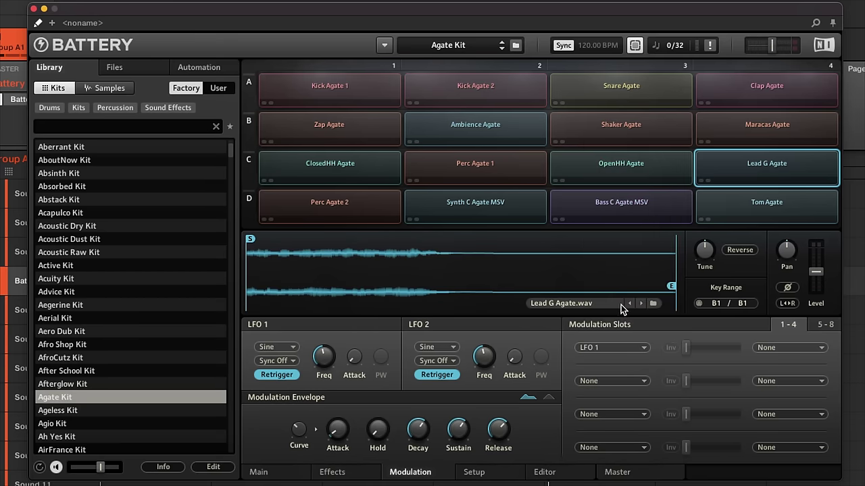
click(797, 348)
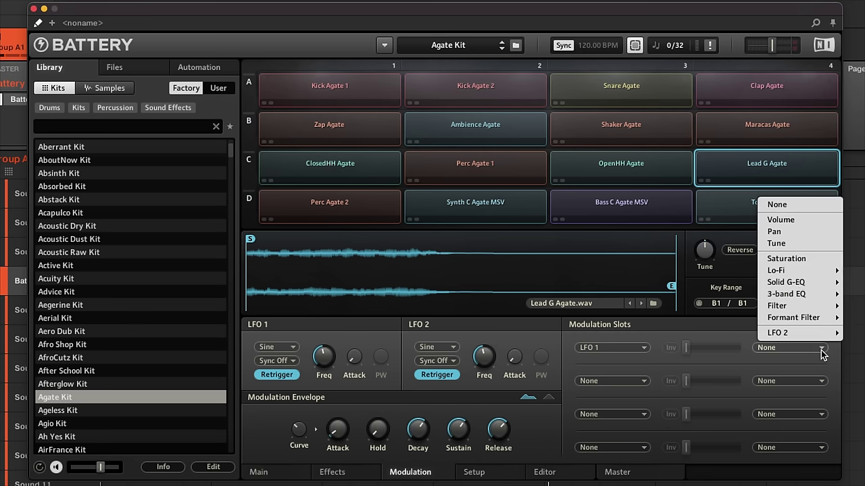
mouse_move(804, 270)
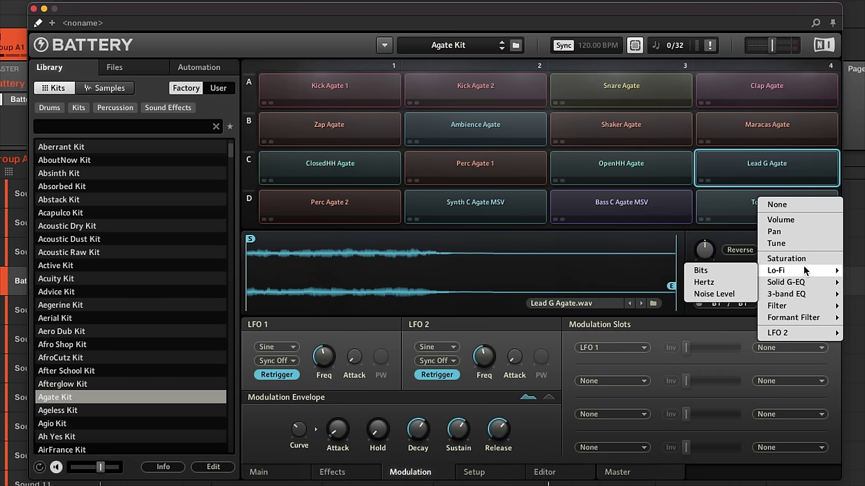
click(798, 243)
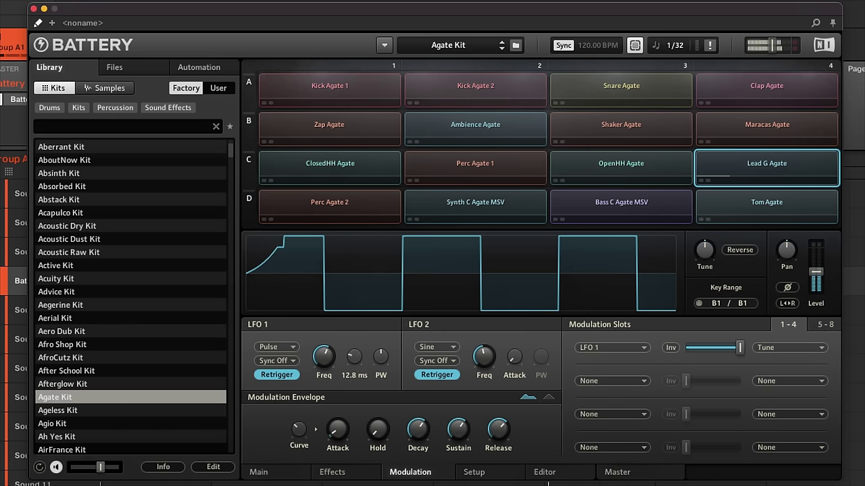
Try a longer attack on LFO 1, return it to 0.00 ms, and raise the LFO's pulse width
drag(354, 356, 354, 338)
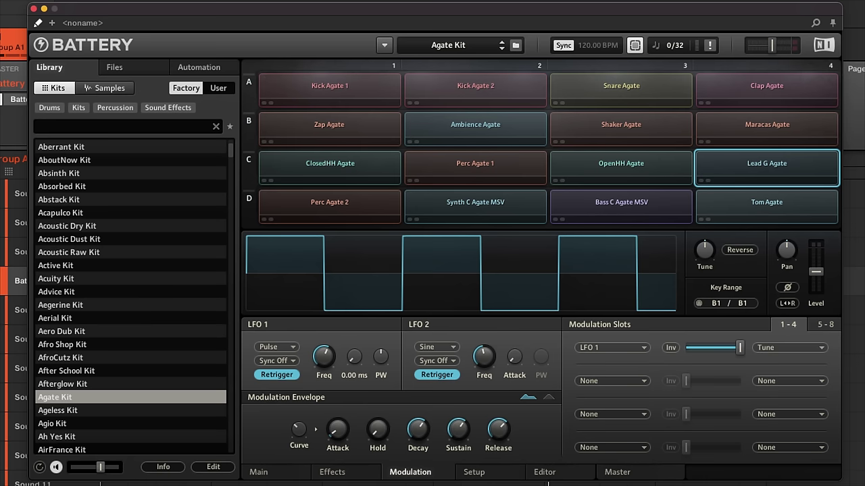
drag(382, 364, 382, 342)
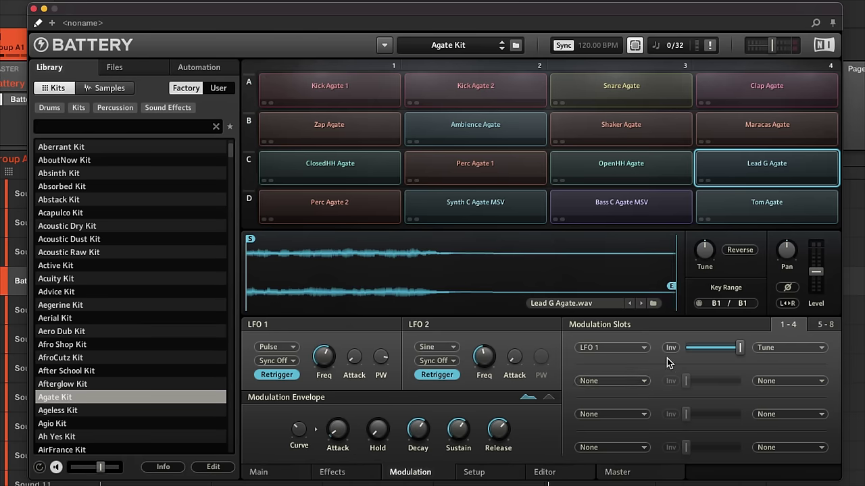
Clear the first modulation slot of Lead G Agate by setting both its source and target to None
click(632, 348)
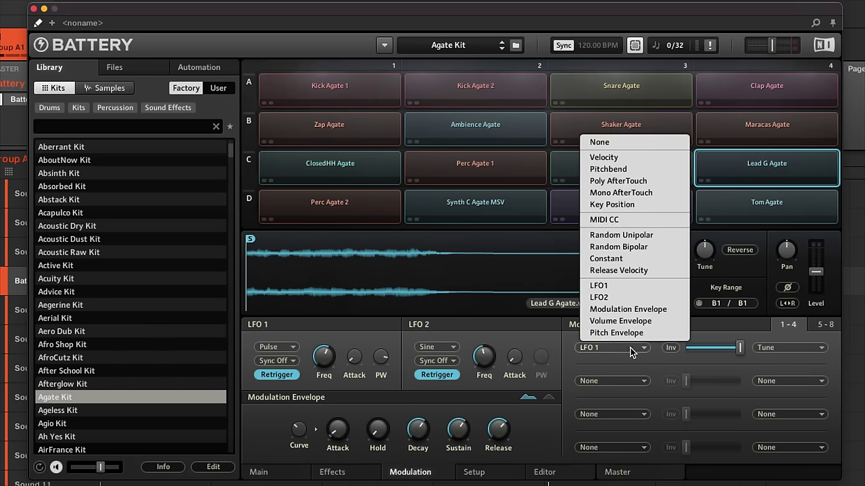
click(601, 144)
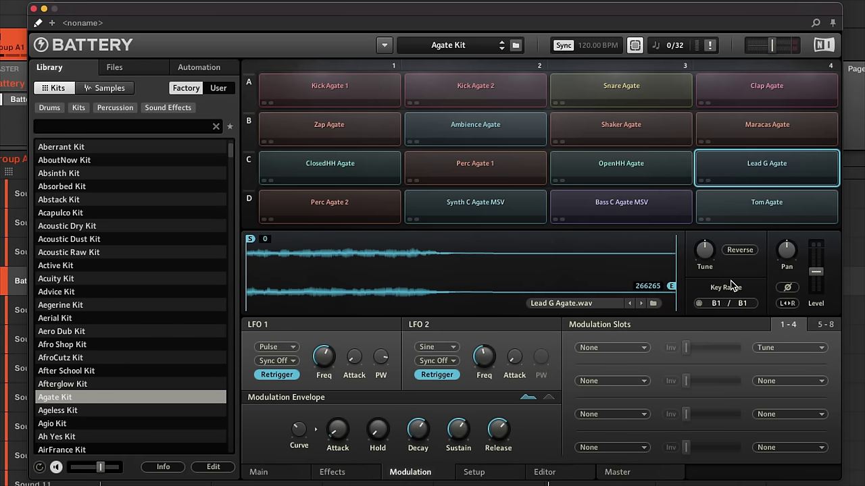
click(822, 348)
click(770, 112)
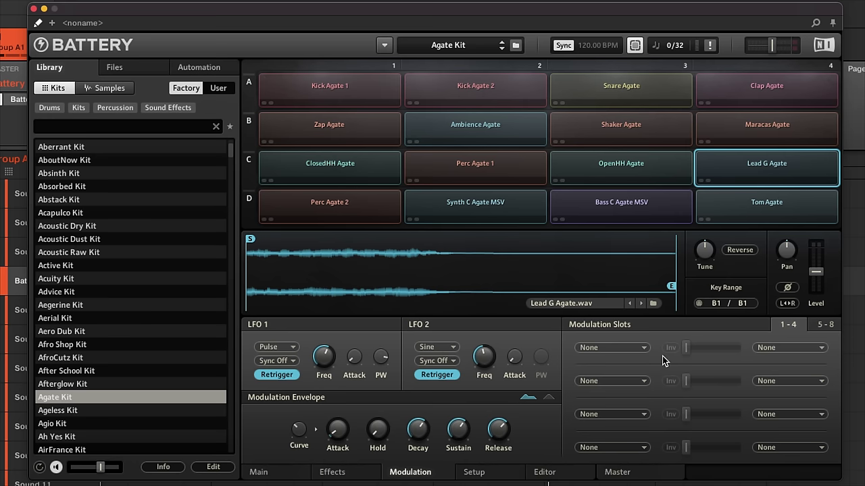
Show the cell setup settings and copy ClosedHH Agate onto the Perc Agate 1 cell
click(476, 472)
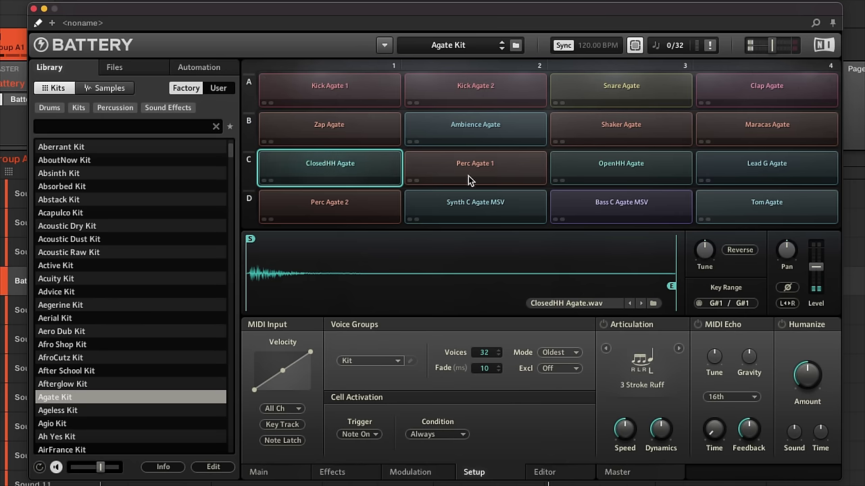
drag(373, 169, 438, 168)
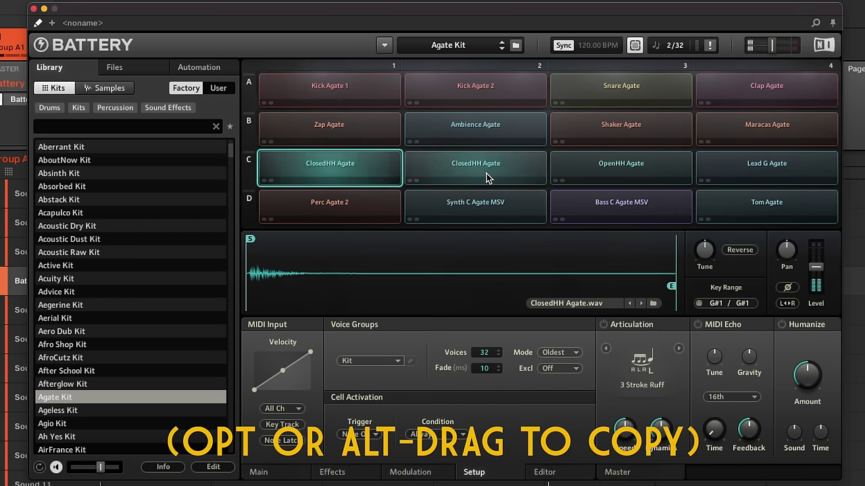